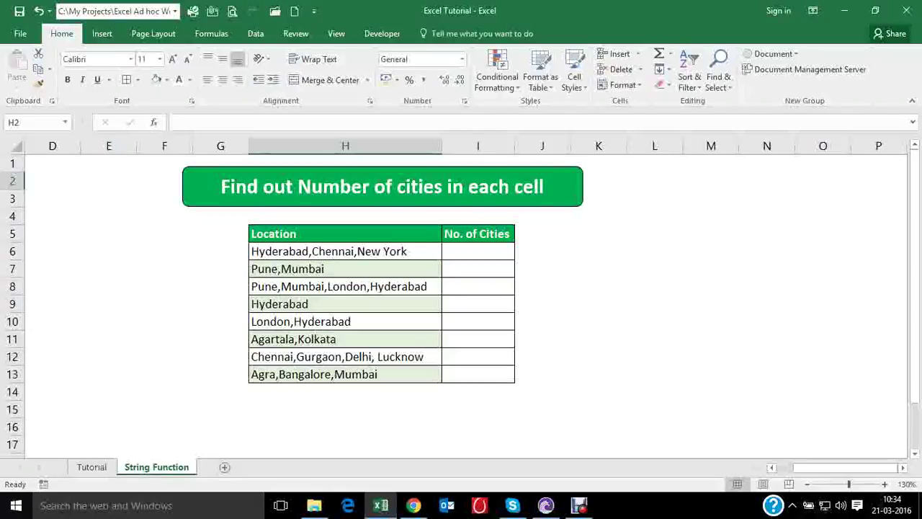
- Enter a hand-counted 3 in I6, check the column below, then clear it
key("Down")
key("Down")
key("Down")
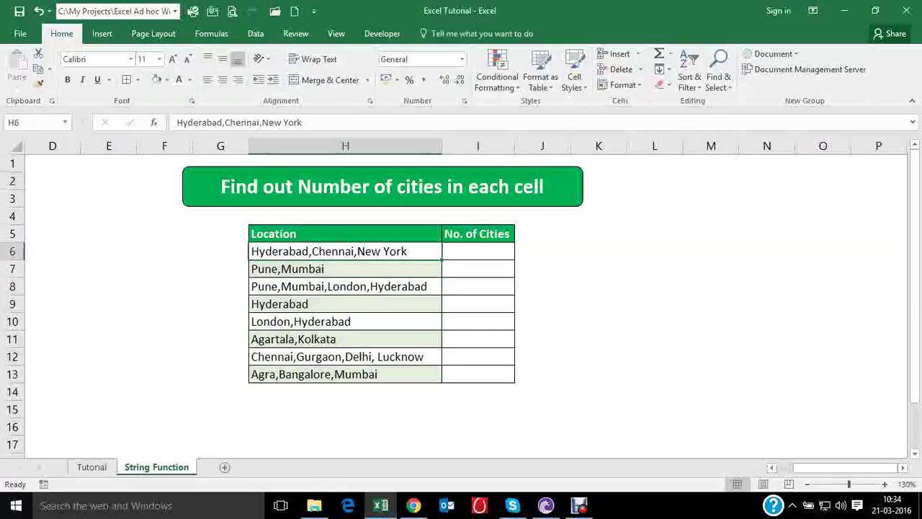
key("Right")
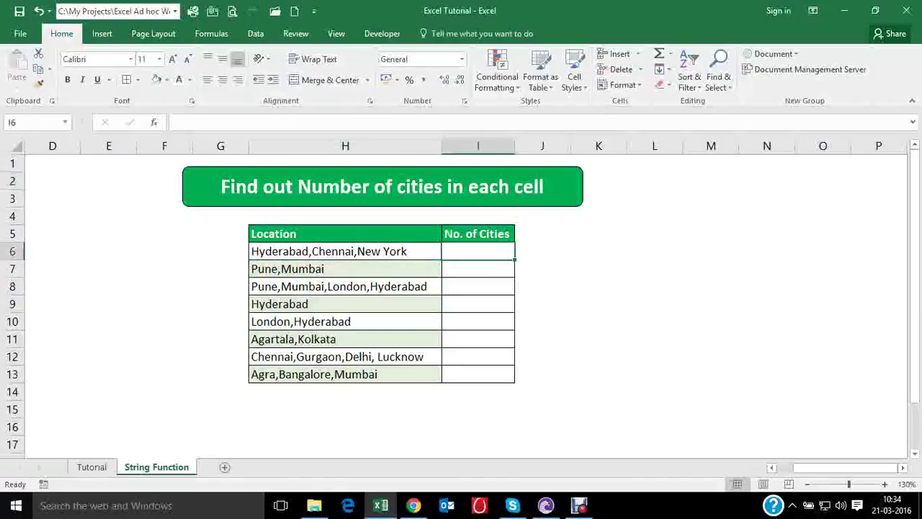
type("3")
key("Return")
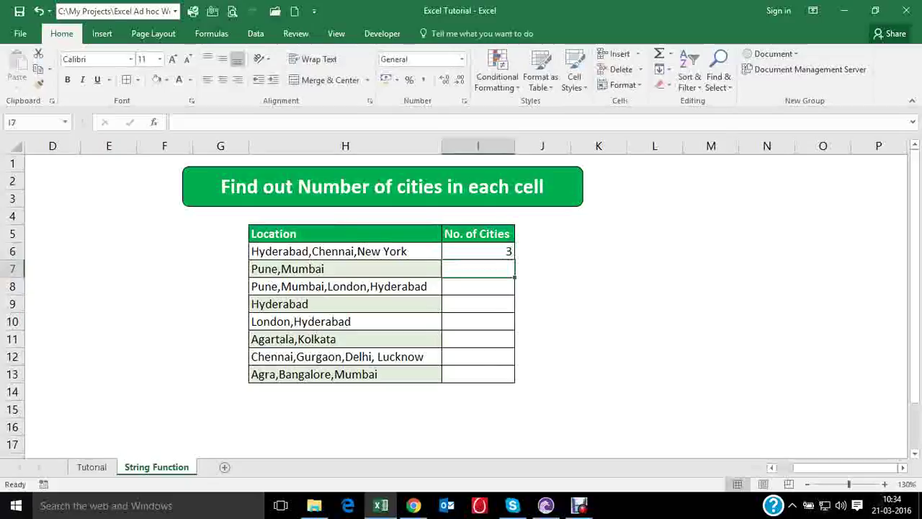
key("Down")
key("Down")
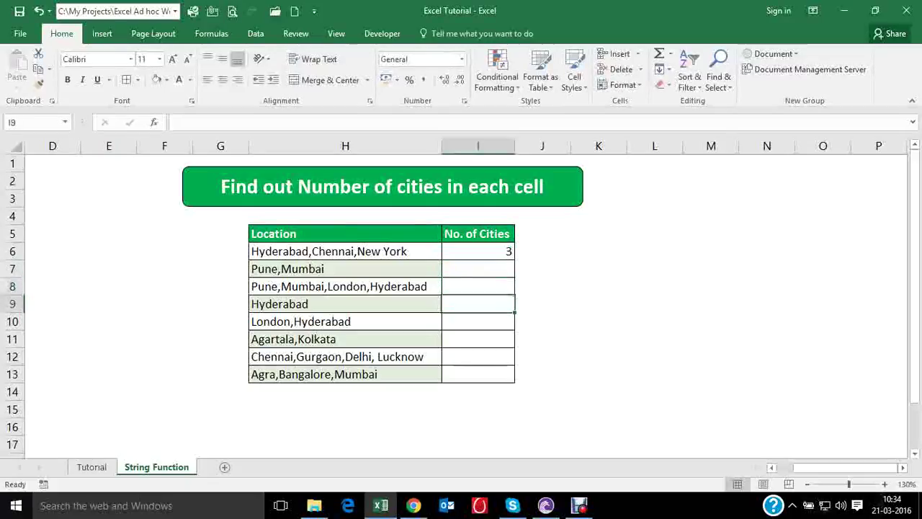
key("Down")
key("Down")
key("Down")
key("Down")
key("Down")
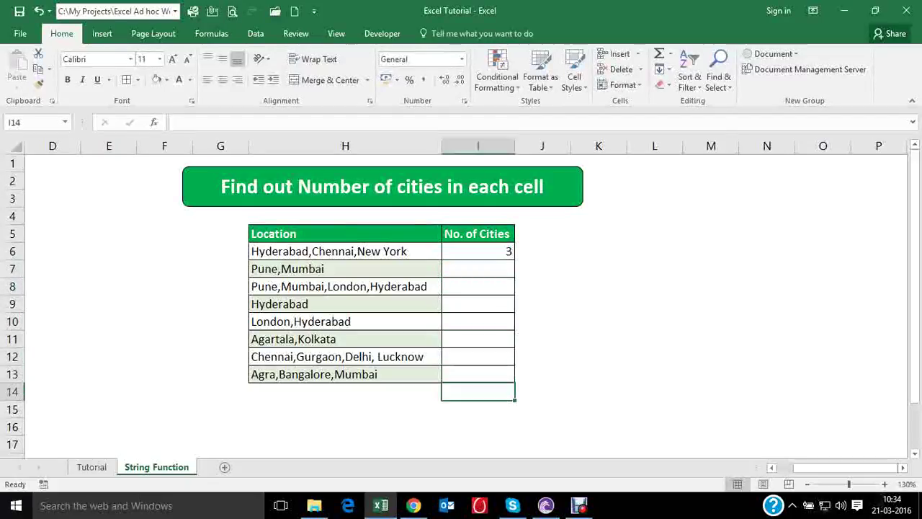
key("Up")
key("ctrl+Up")
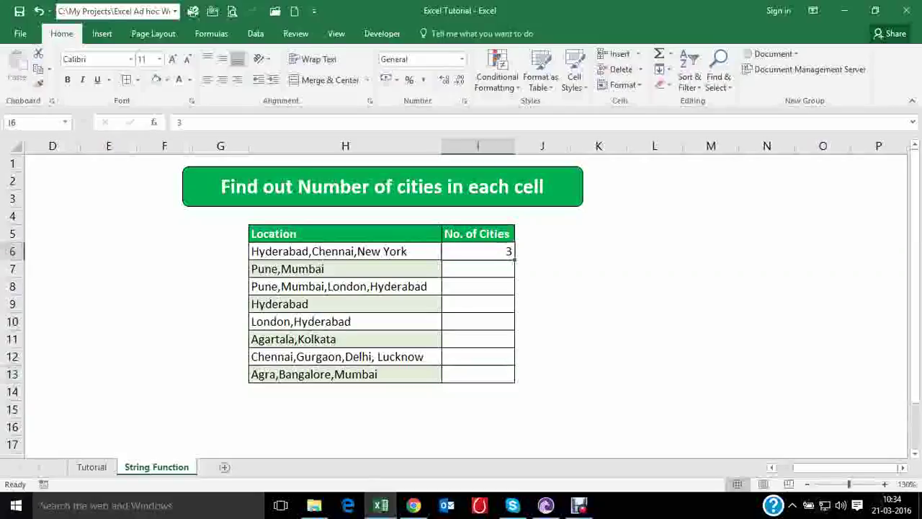
key("Delete")
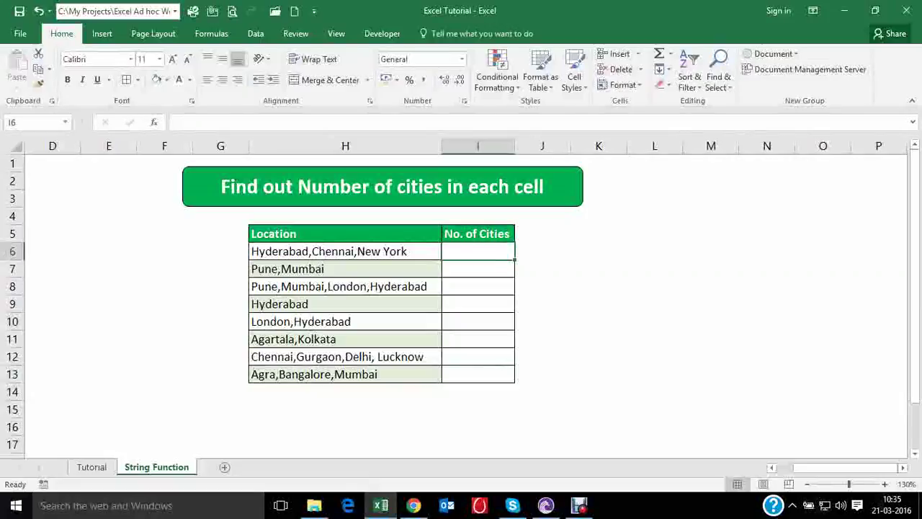
- Enter =LEN(H6) in I6 so it returns 26 characters for the first location
key("Left")
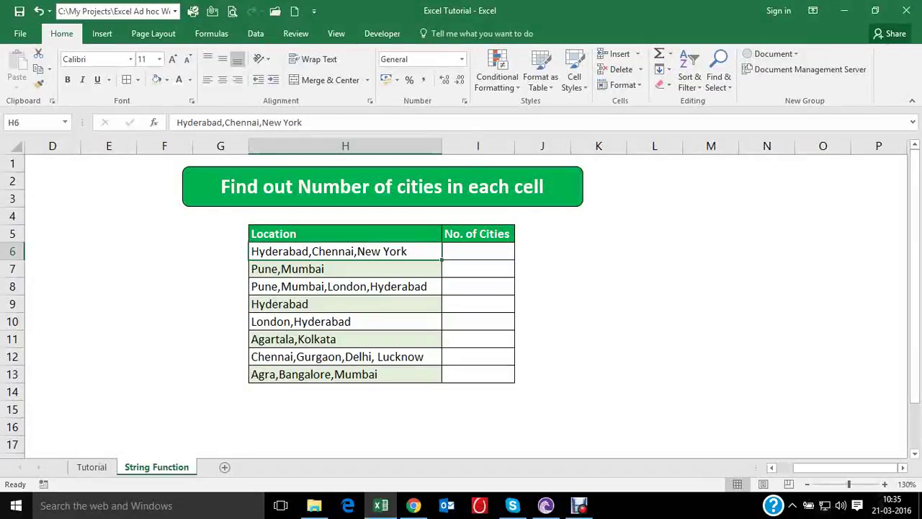
key("Right")
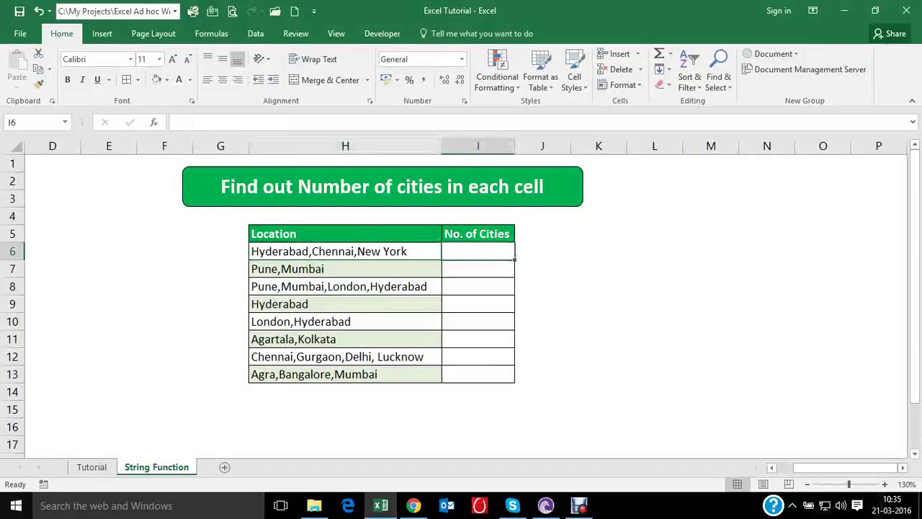
key("F2")
type("=len")
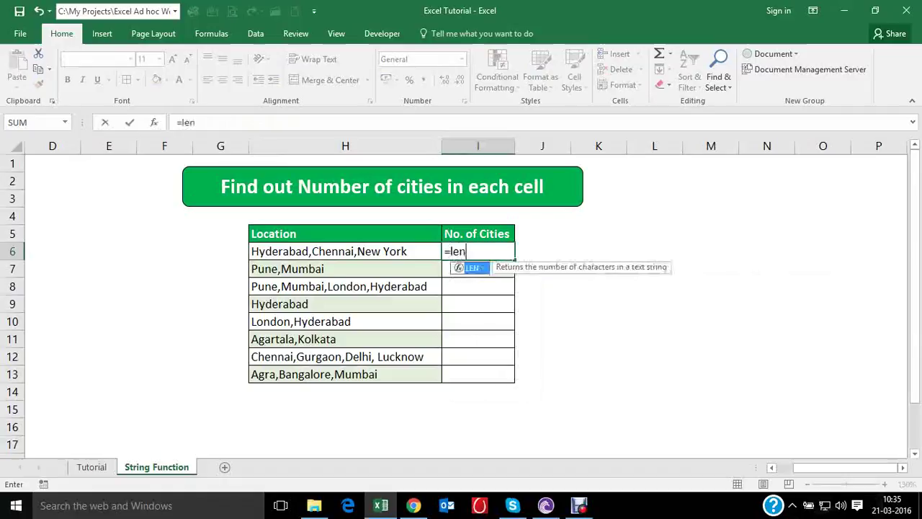
type("(")
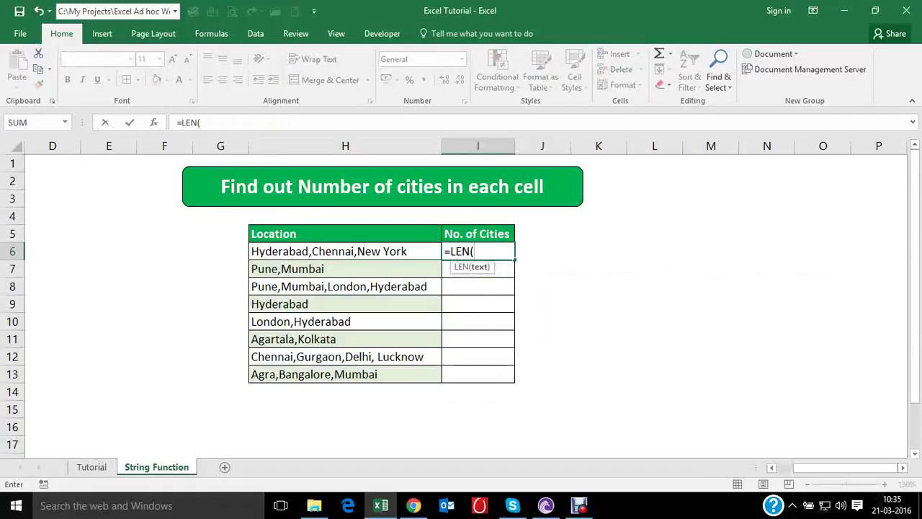
key("Left")
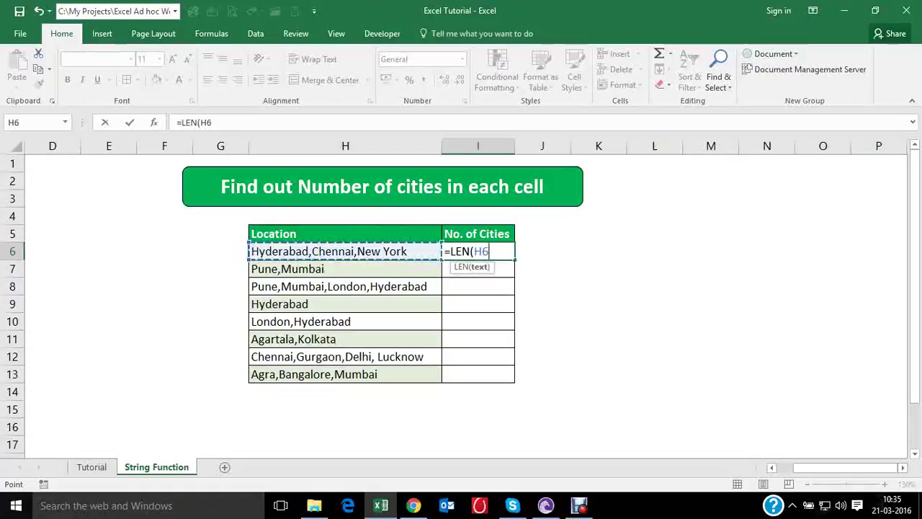
key("Return")
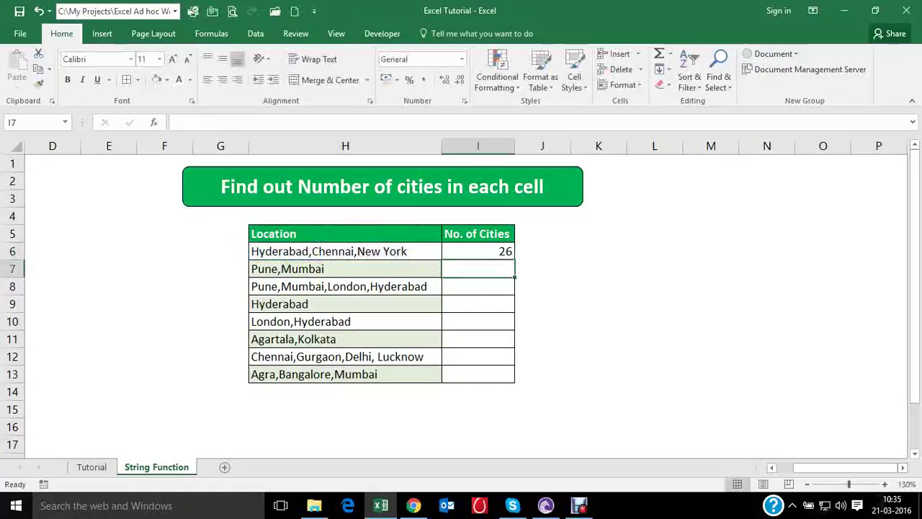
left_click(515, 251)
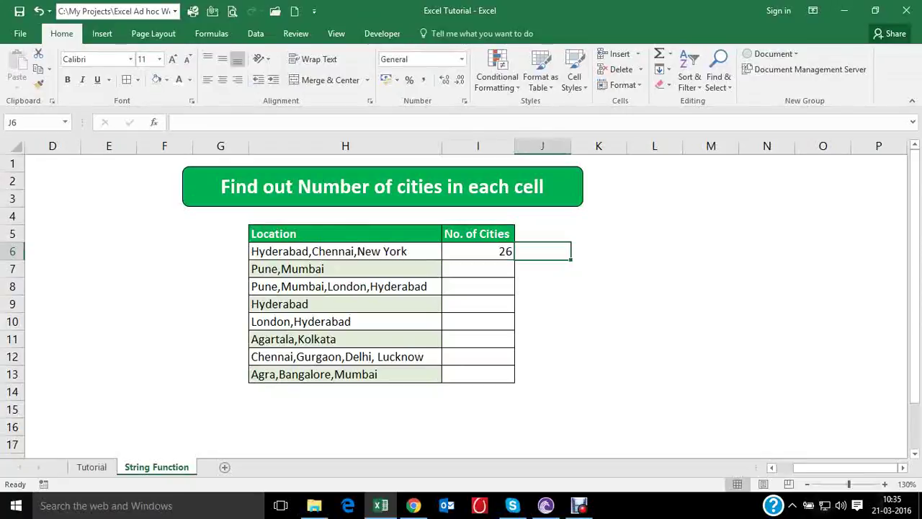
- Enter =SUBSTITUTE(H6,",","") in J6 to show the first location without commas
type("=")
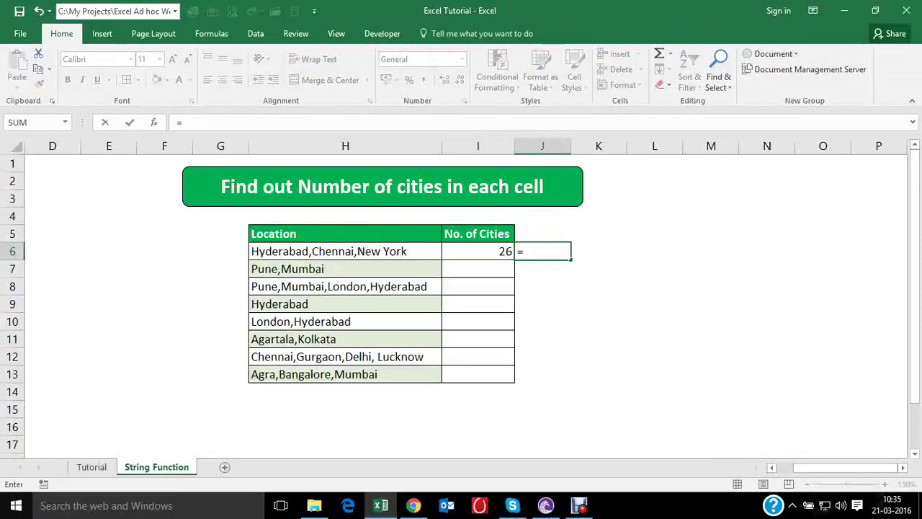
type("su")
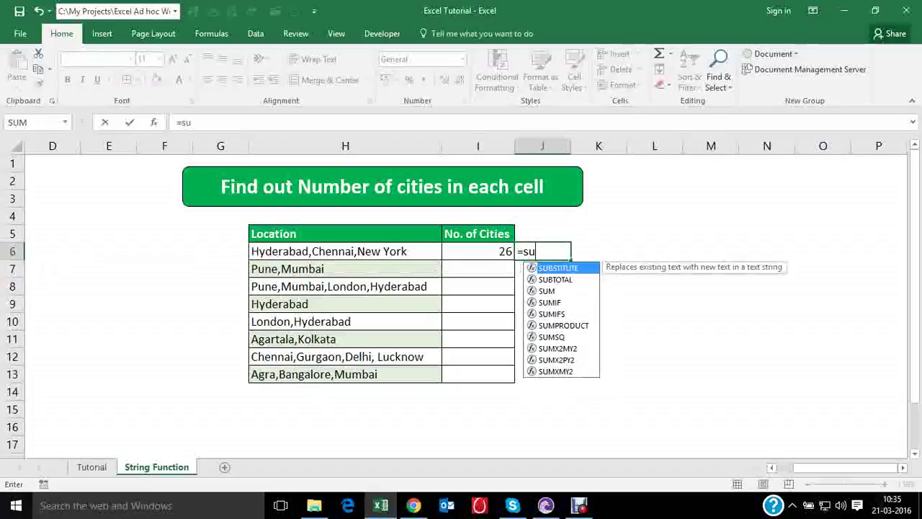
type("b")
key("Tab")
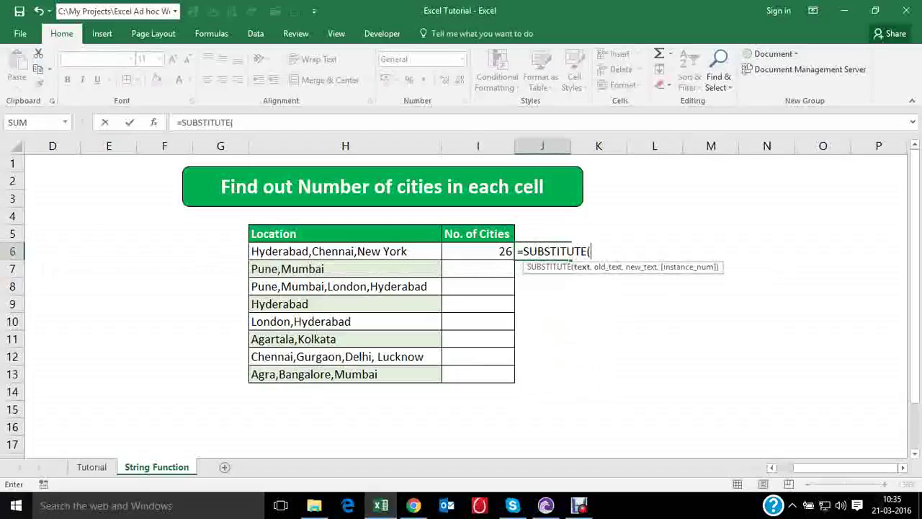
key("Left")
key("Left")
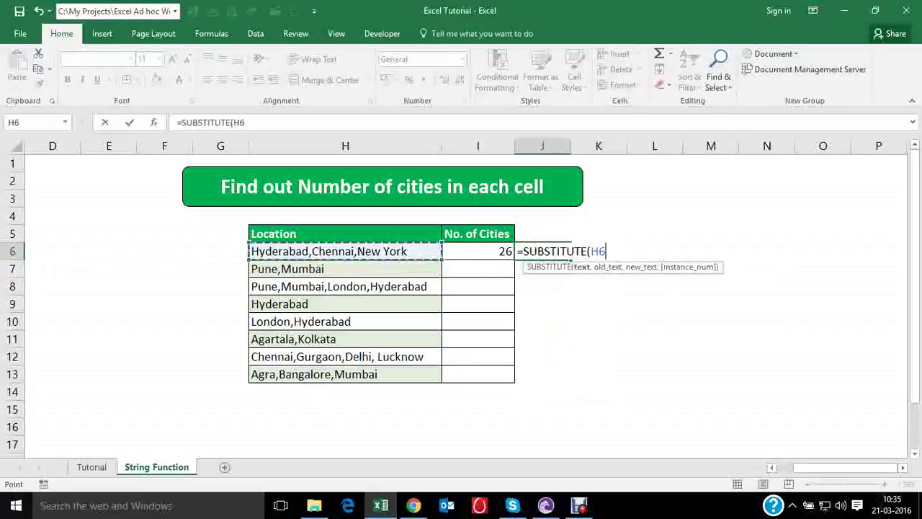
type(",")
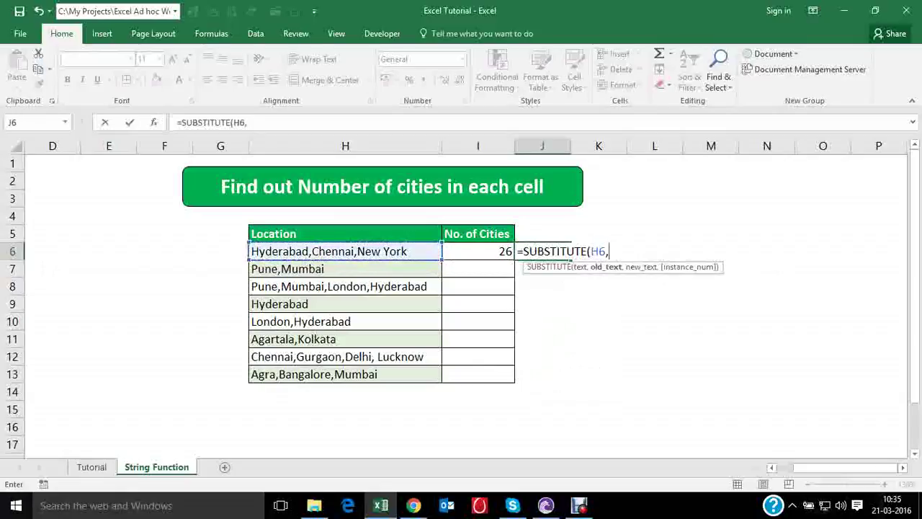
type("\",")
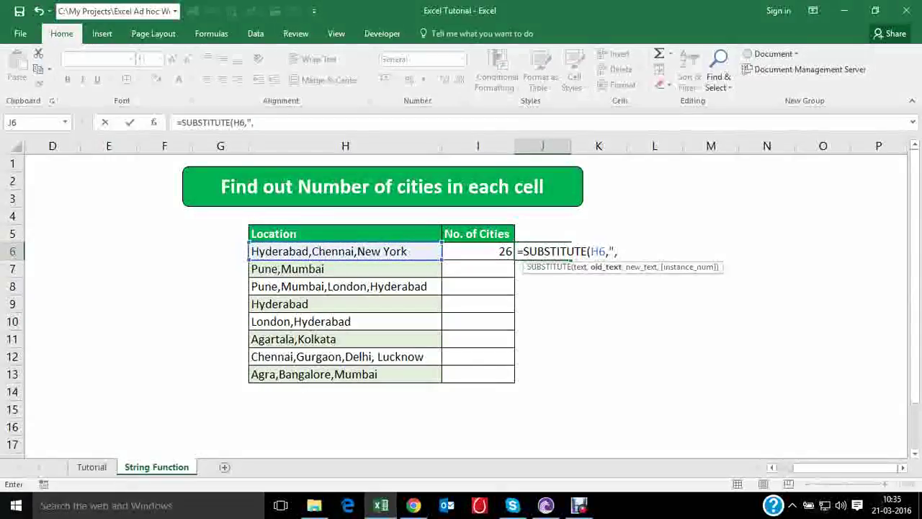
type("\",")
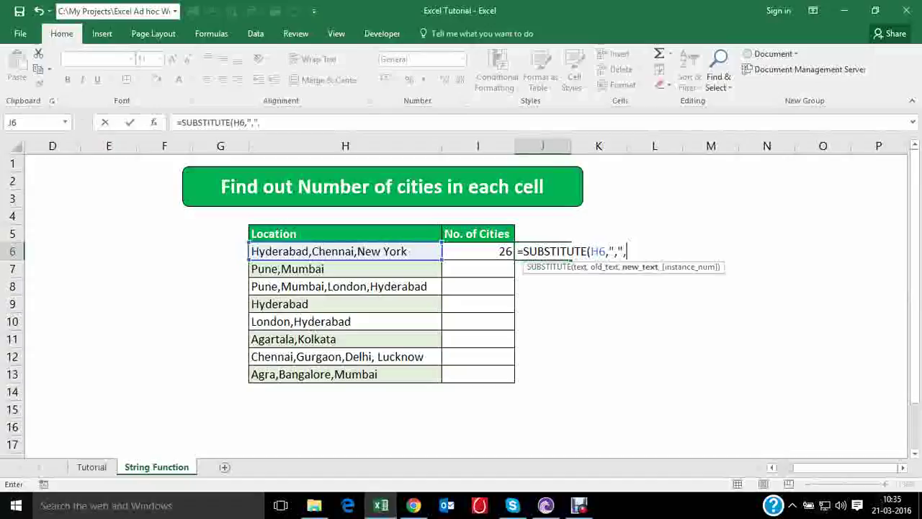
type("\"\"")
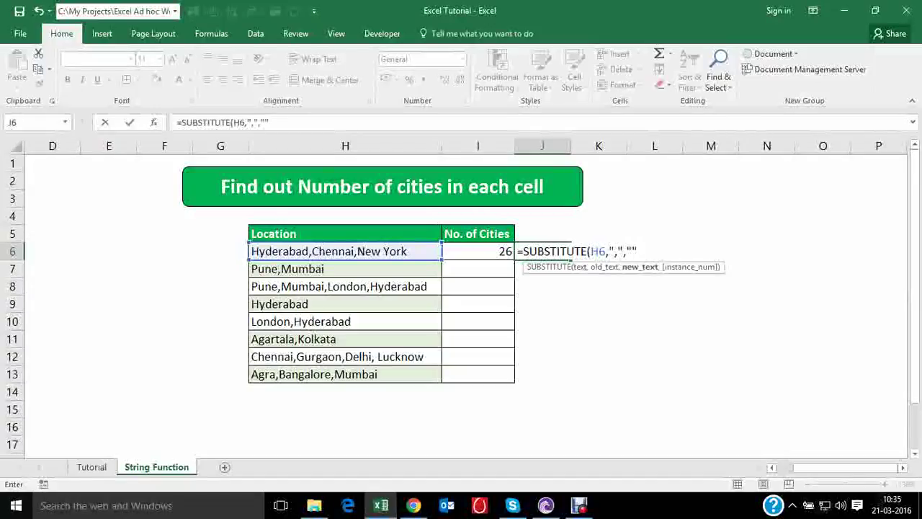
type(",")
key("BackSpace")
type(")")
key("Return")
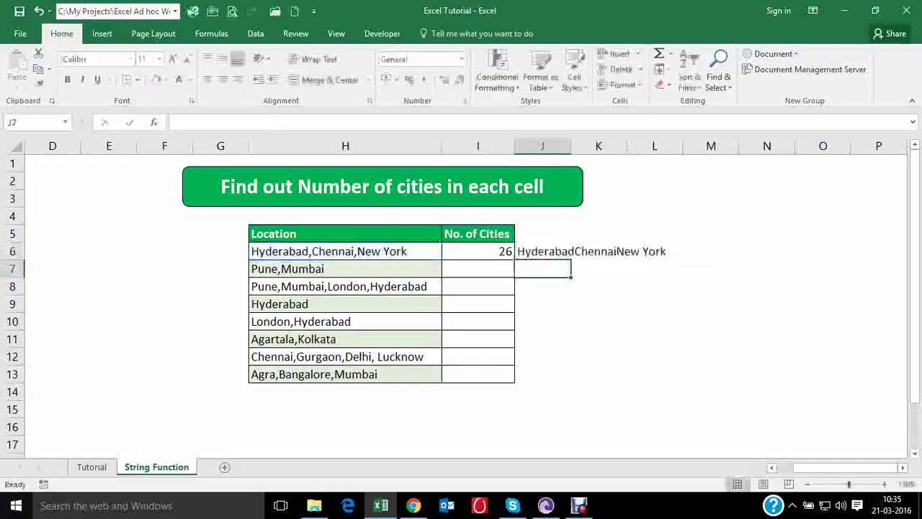
key("Up")
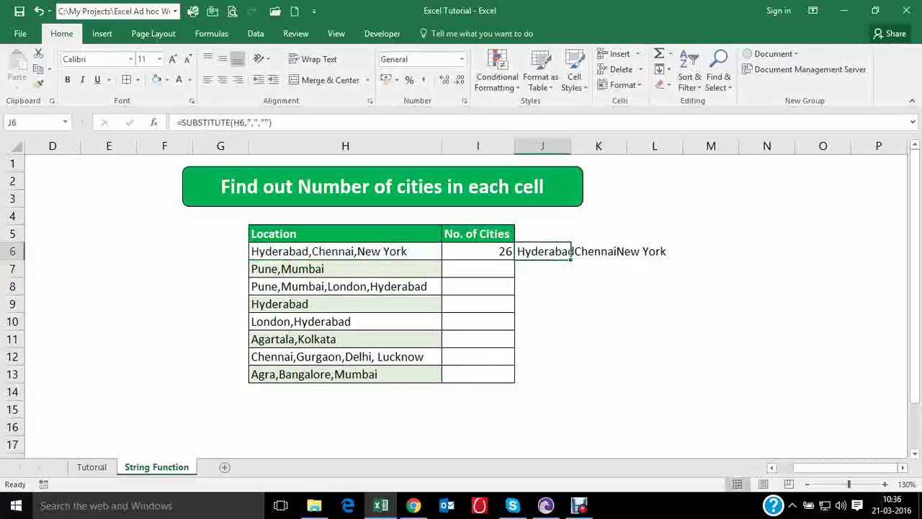
- Wrap the J6 SUBSTITUTE formula inside LEN
left_click(181, 123)
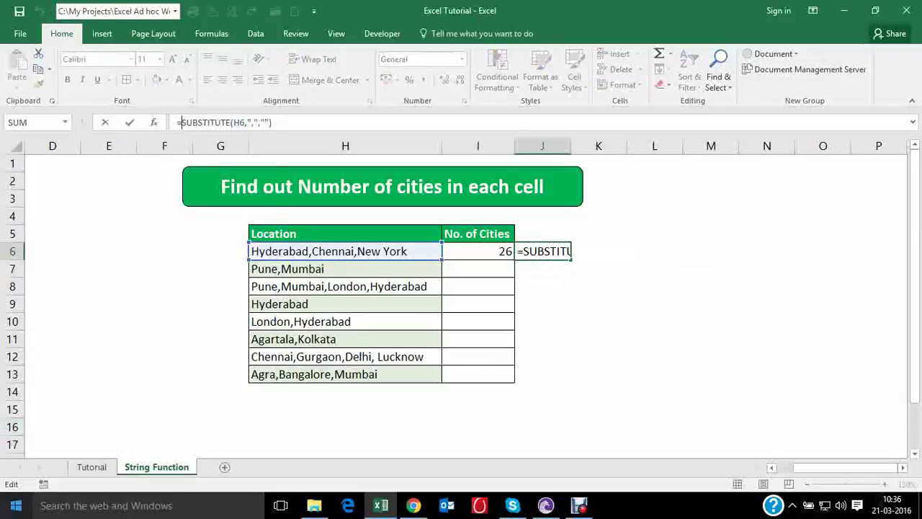
type("len")
key("Tab")
key("End")
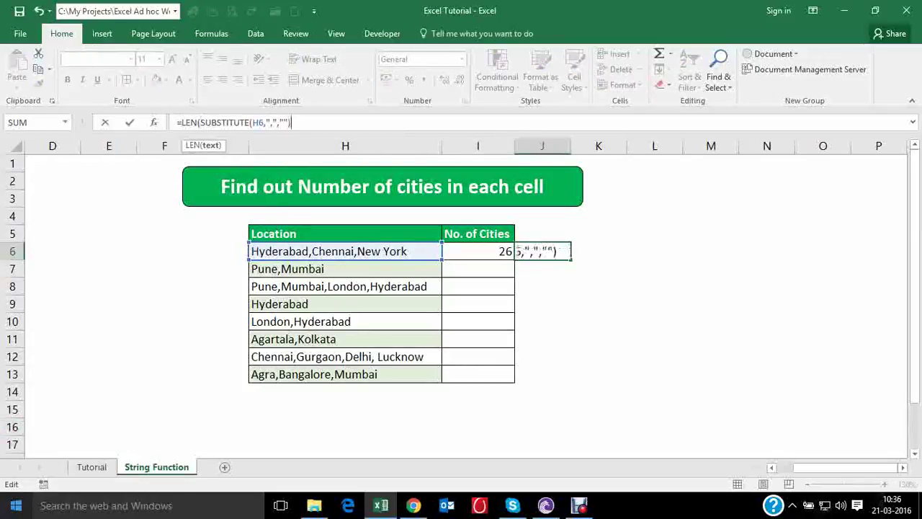
- Finish =LEN(SUBSTITUTE(H6,",","")) in J6, showing 24, and copy its formula text
type(")")
key("Return")
key("Up")
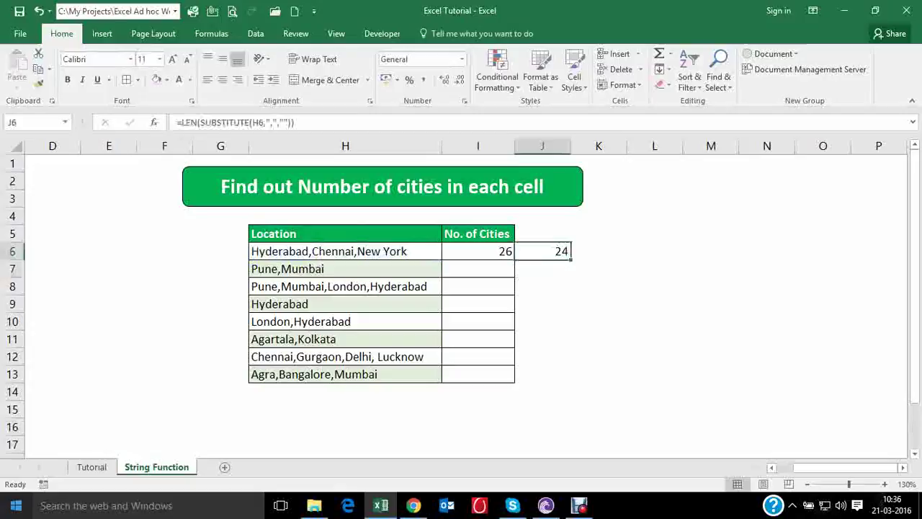
left_click_drag(181, 122, 294, 122)
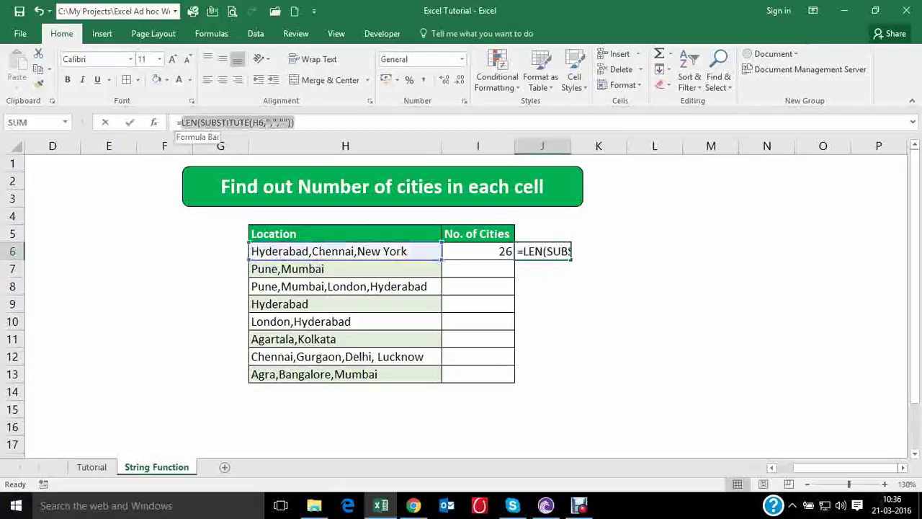
key("Escape")
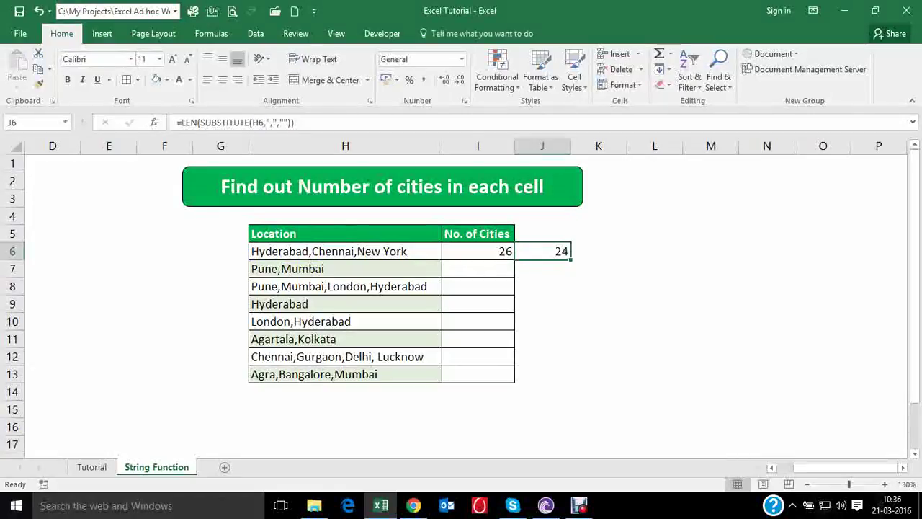
left_click_drag(293, 122, 182, 122)
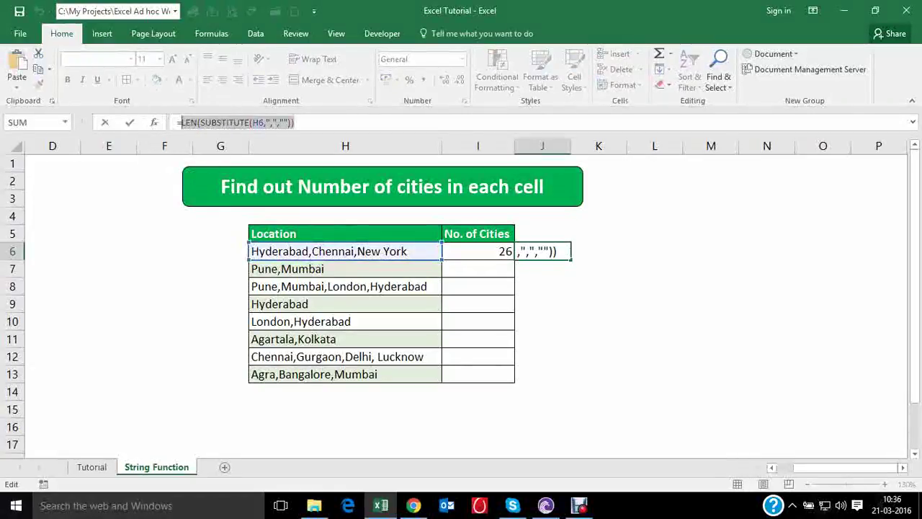
key("Escape")
- Make I6 =LEN(H6)-LEN(SUBSTITUTE(H6,",",""))+1 showing 3, and clear helper cell J6
key("Left")
key("F2")
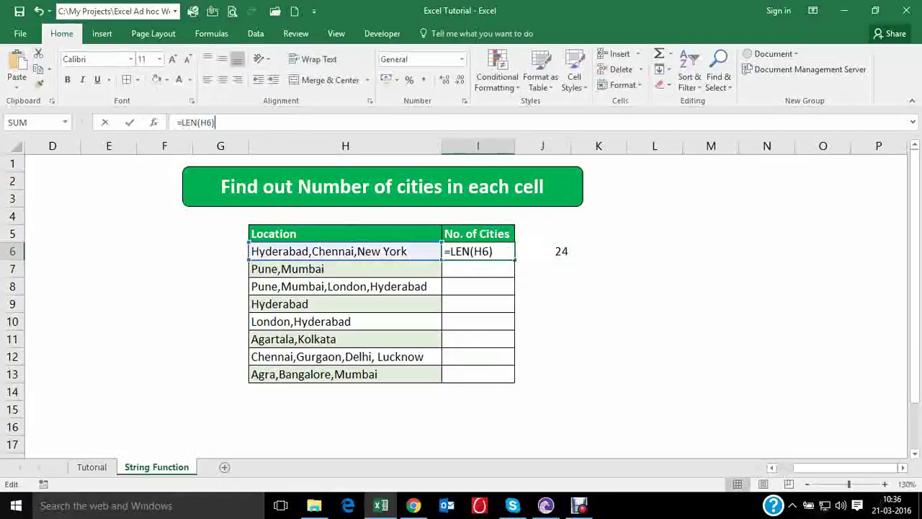
type("-LEN(SUBSTITUTE(H6,\",\",\"\"))")
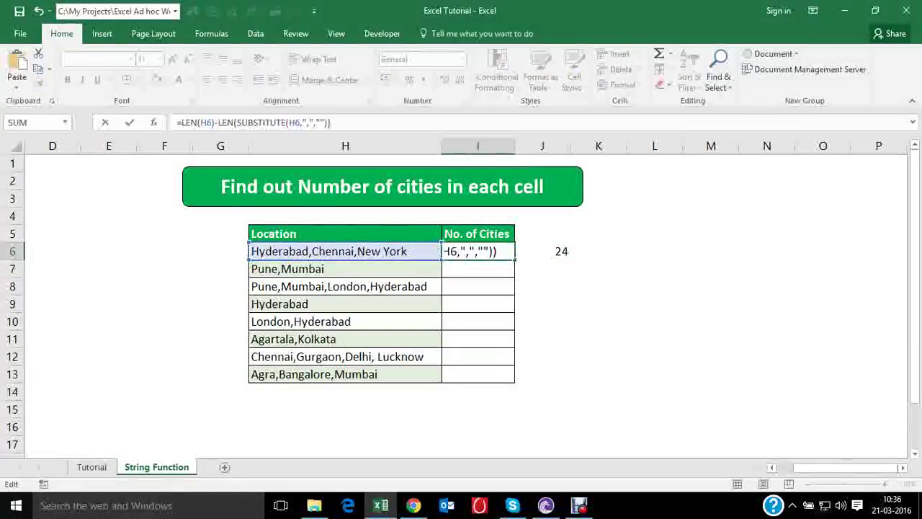
type("+1")
key("Return")
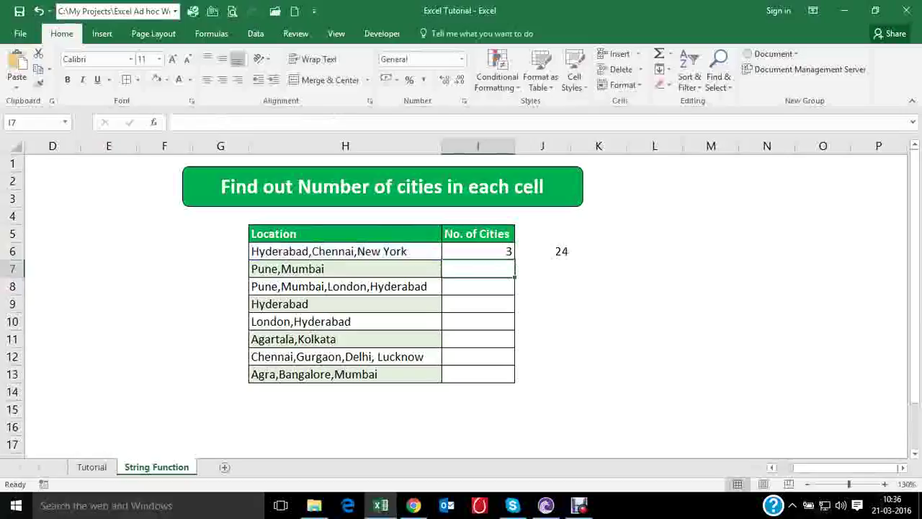
key("Up")
key("Right")
key("Delete")
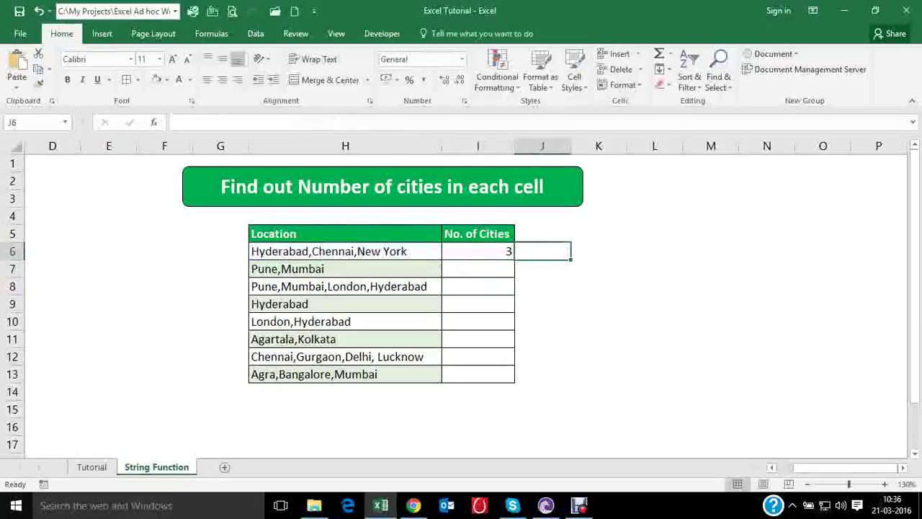
- Copy the I6 city-count formula and select the range I7:I13
key("Left")
key("Left")
key("Right")
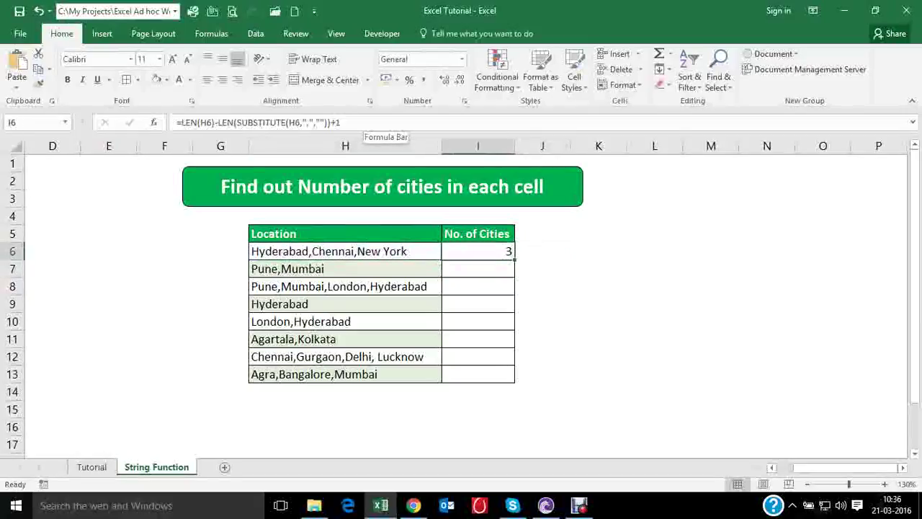
key("Left")
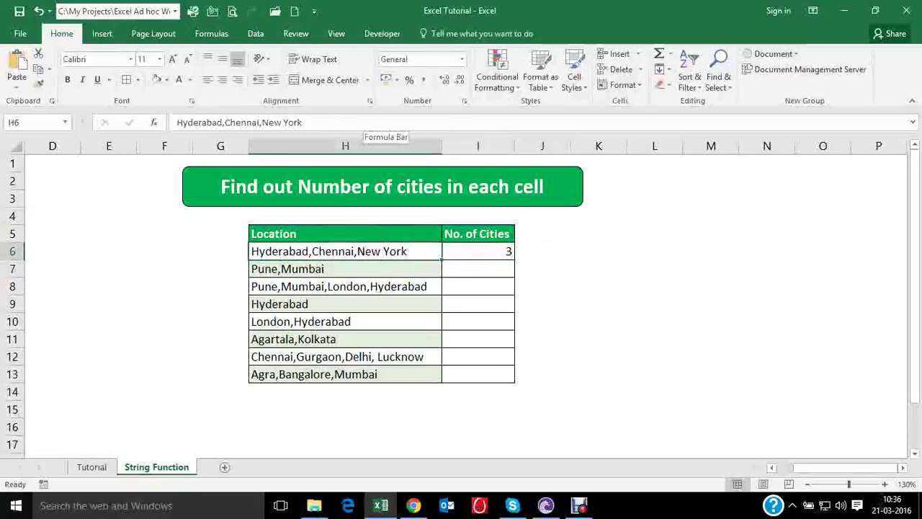
key("Right")
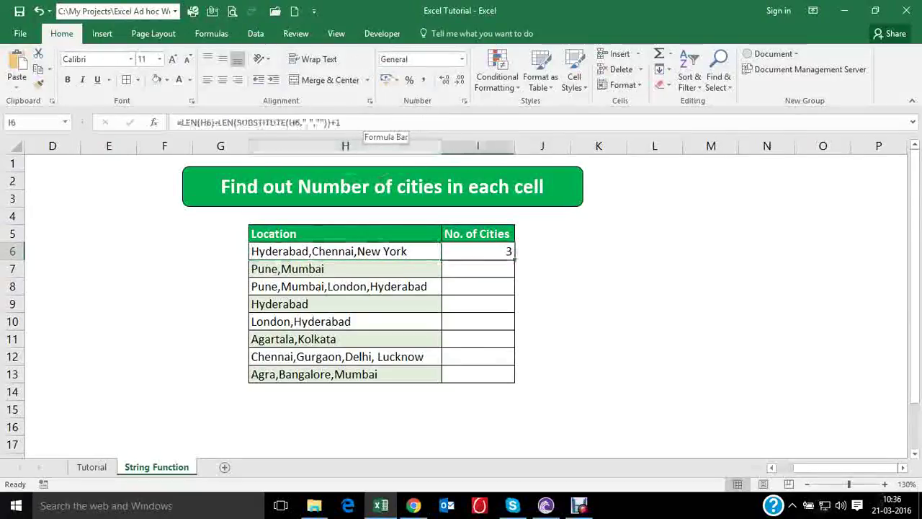
key("ctrl+c")
key("Left")
key("ctrl+Down")
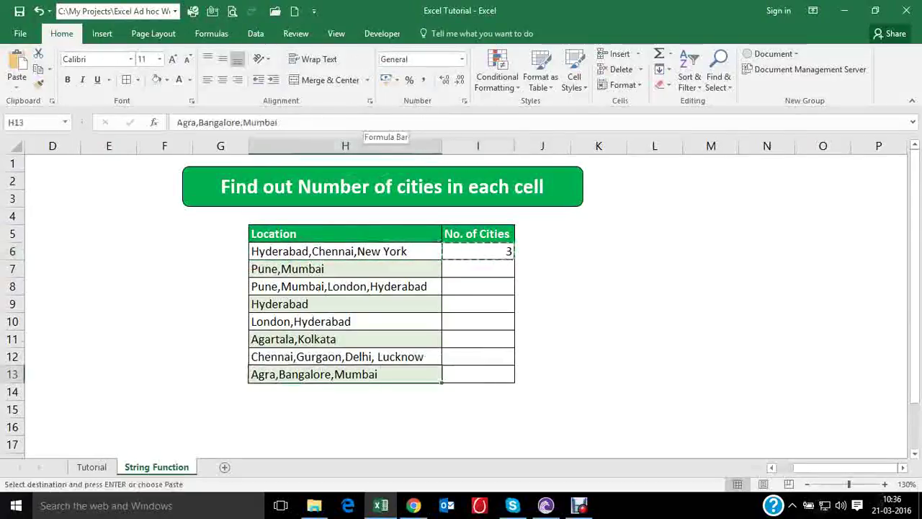
key("Right")
key("ctrl+shift+Up")
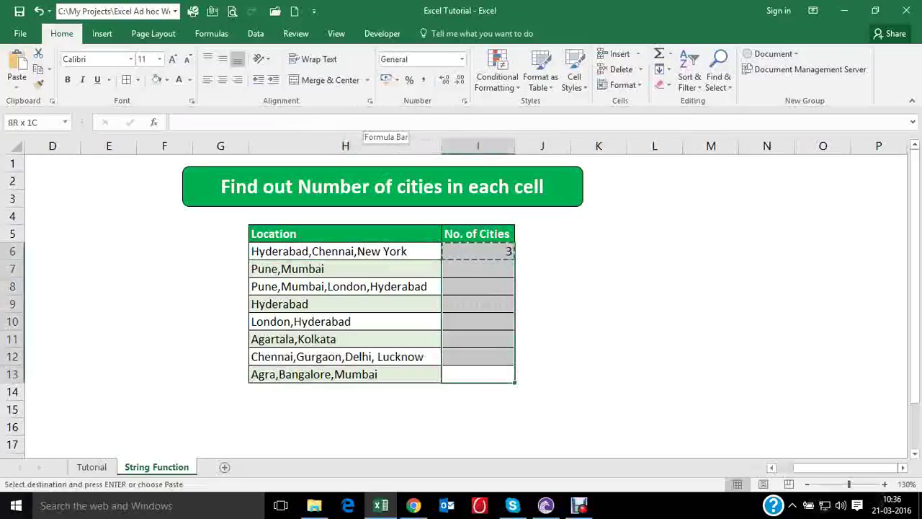
key("shift+Down")
- Paste Special formulas only into I7:I13, giving 2, 4, 1, 2, 2, 4, 3
key("super")
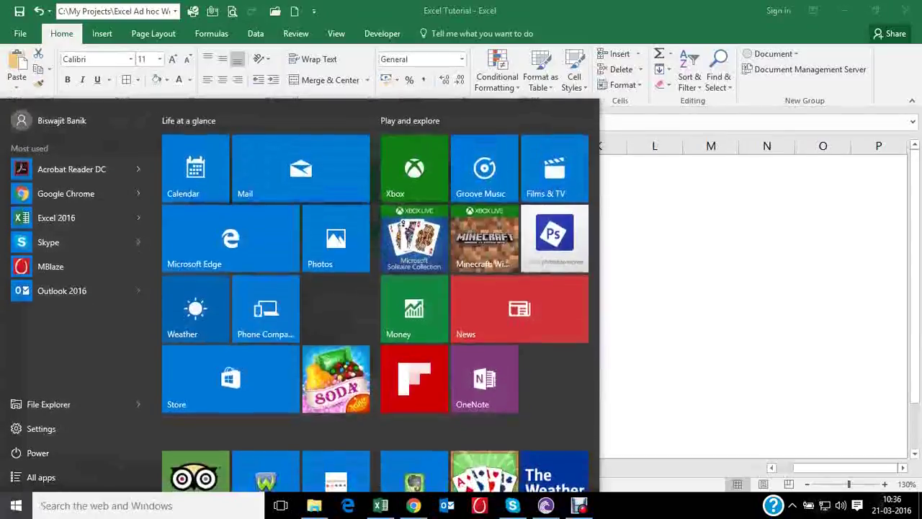
key("super")
key("alt+e")
key("s")
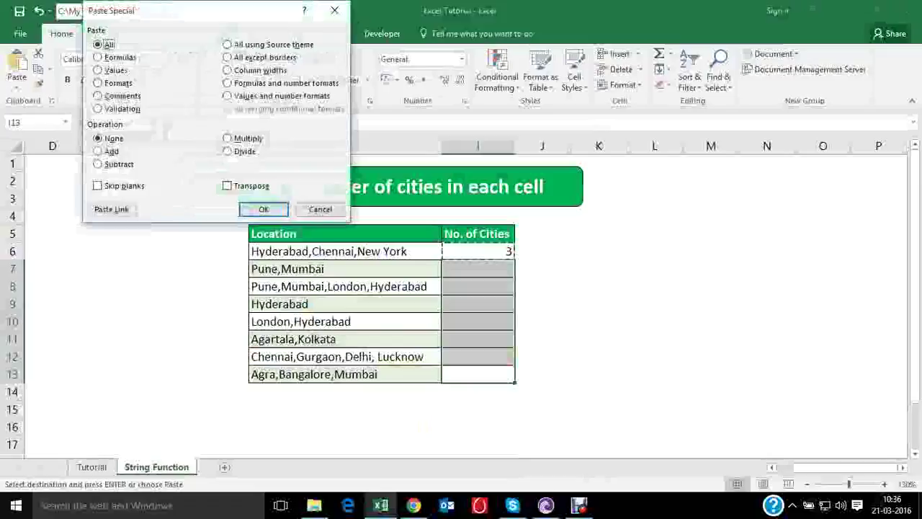
key("f")
key("Return")
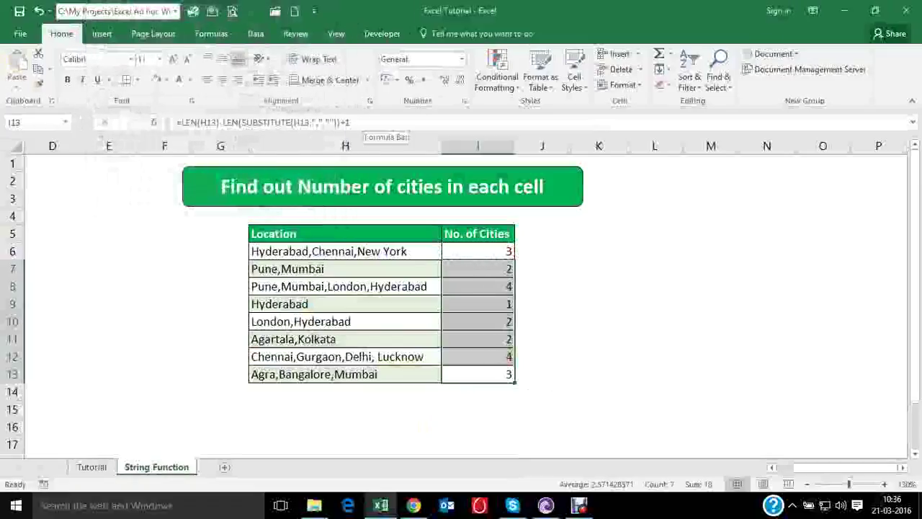
key("Up")
key("Up")
key("Up")
- Select Location entries H6:H13 and bring up the Find dialog
key("Down")
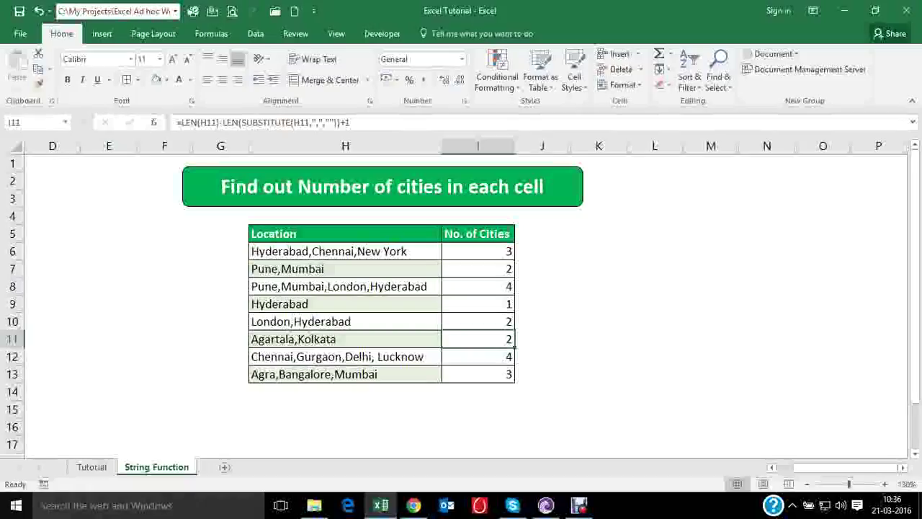
key("Left")
key("Up")
key("Up")
key("Up")
key("shift+Down")
key("shift+Down")
key("shift+Down")
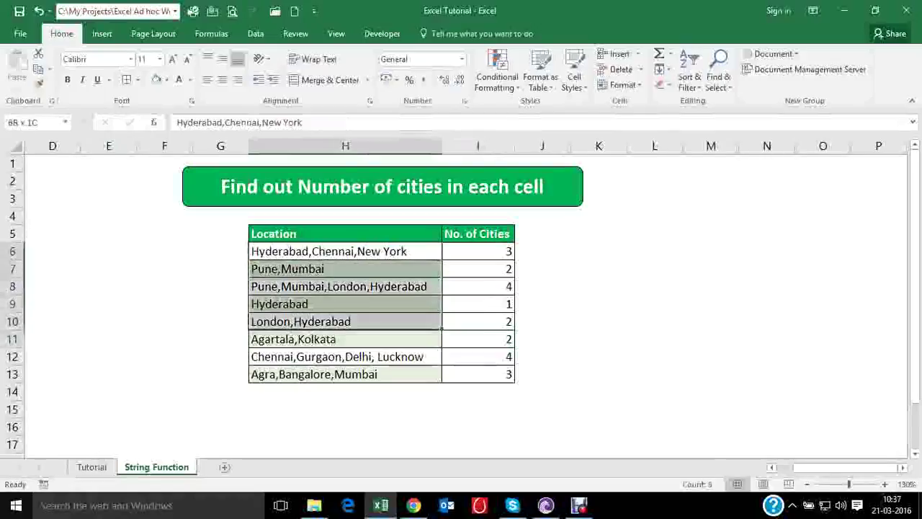
key("shift+Down")
key("shift+Down")
key("shift+Down")
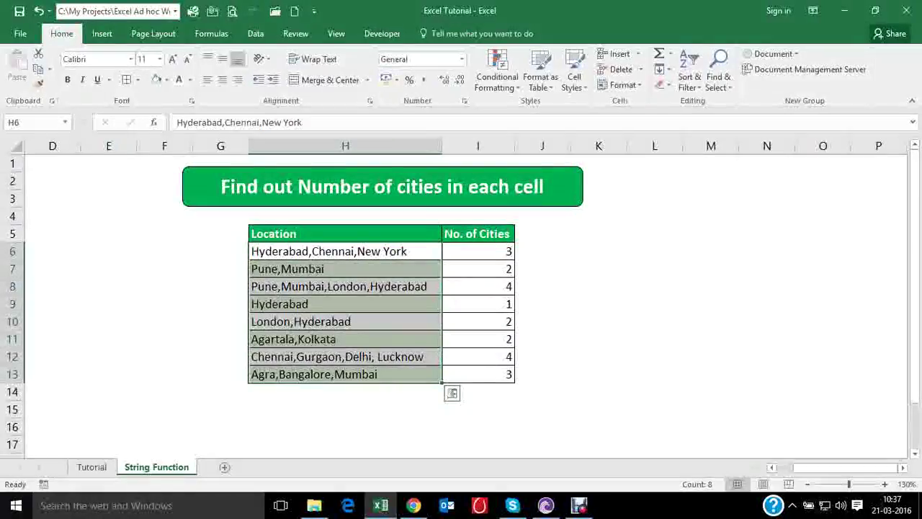
key("ctrl+f")
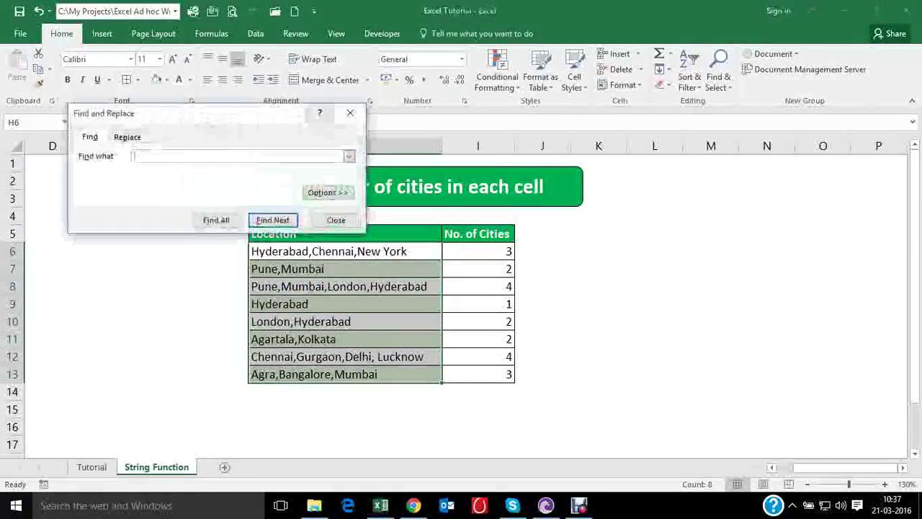
- Replace all commas with hyphens in the selected Location entries
type(",")
key("ctrl+h")
key("Tab")
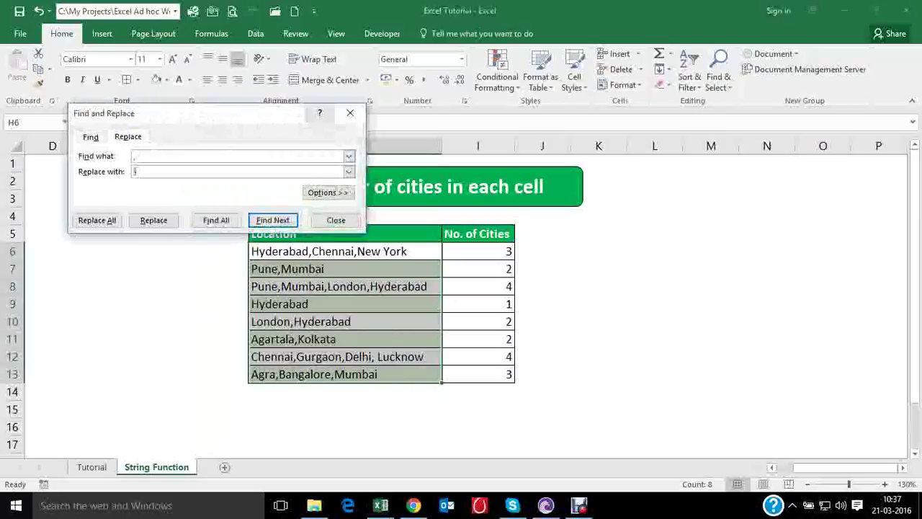
type("-")
key("alt+a")
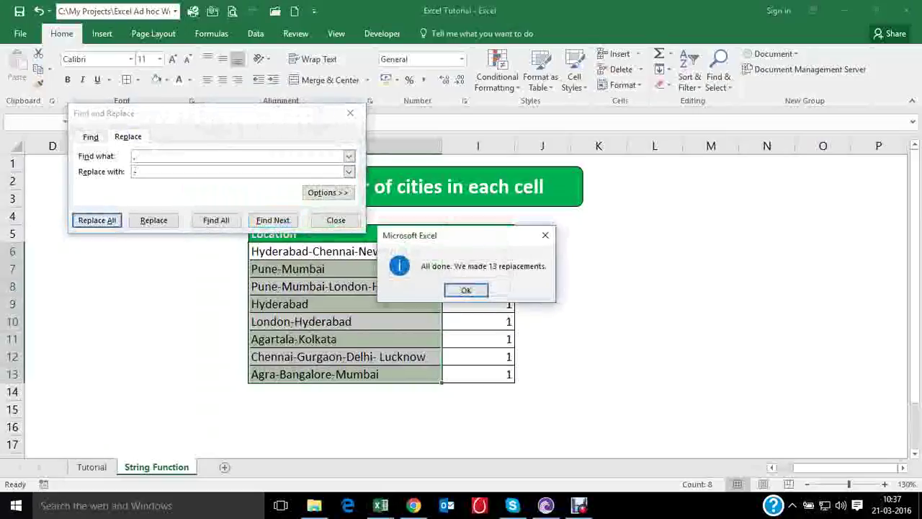
key("Return")
key("Escape")
- Change the I6 SUBSTITUTE delimiter to "-" and fill the formula down to I13
left_click(512, 256)
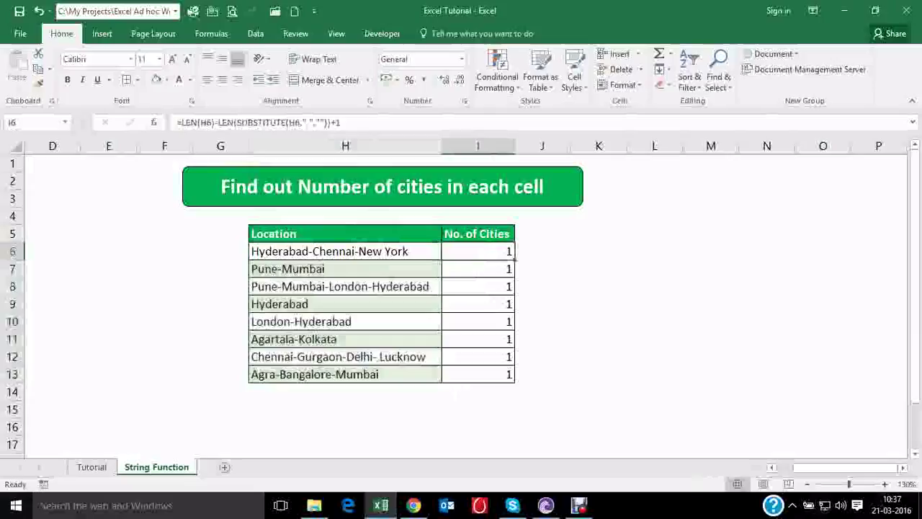
left_click(308, 123)
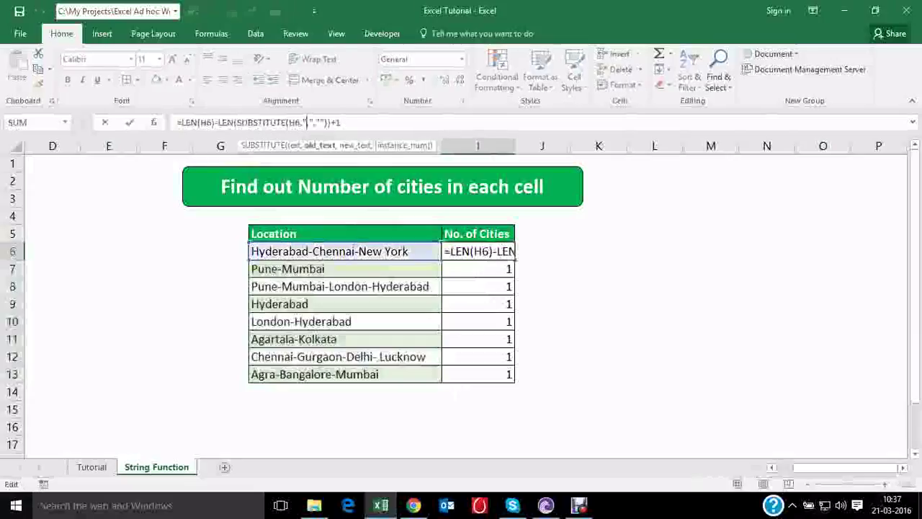
type("-")
key("Return")
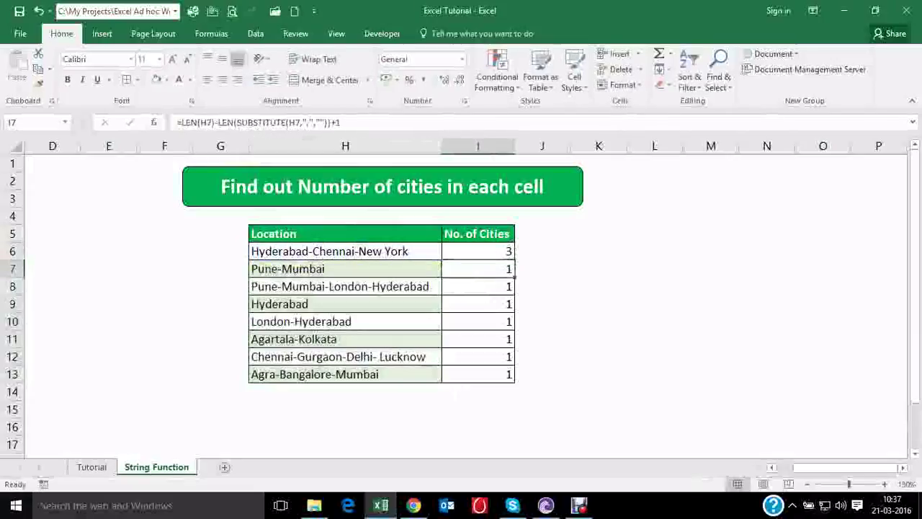
left_click(478, 250)
double_click(515, 259)
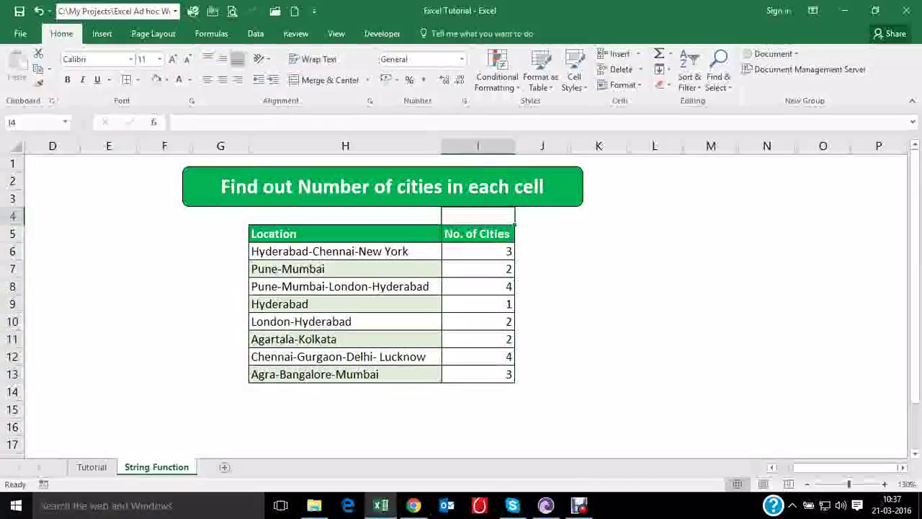
key("Up")
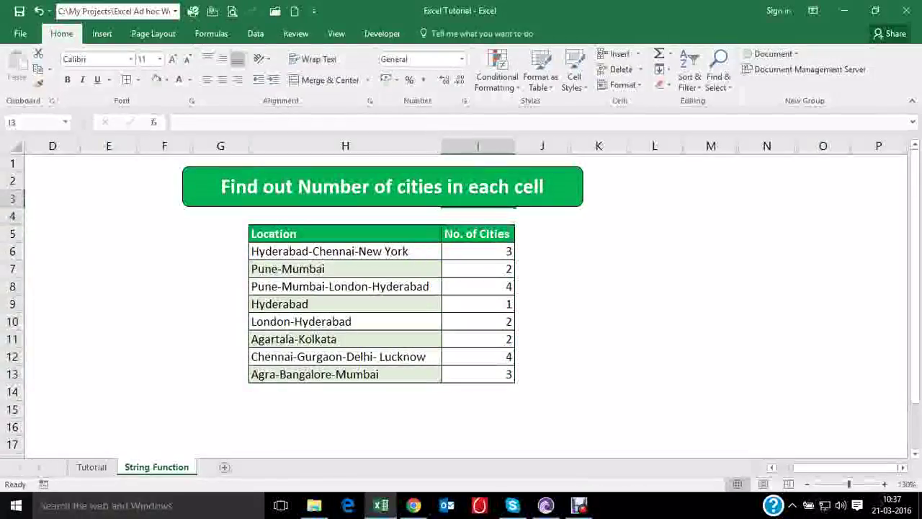